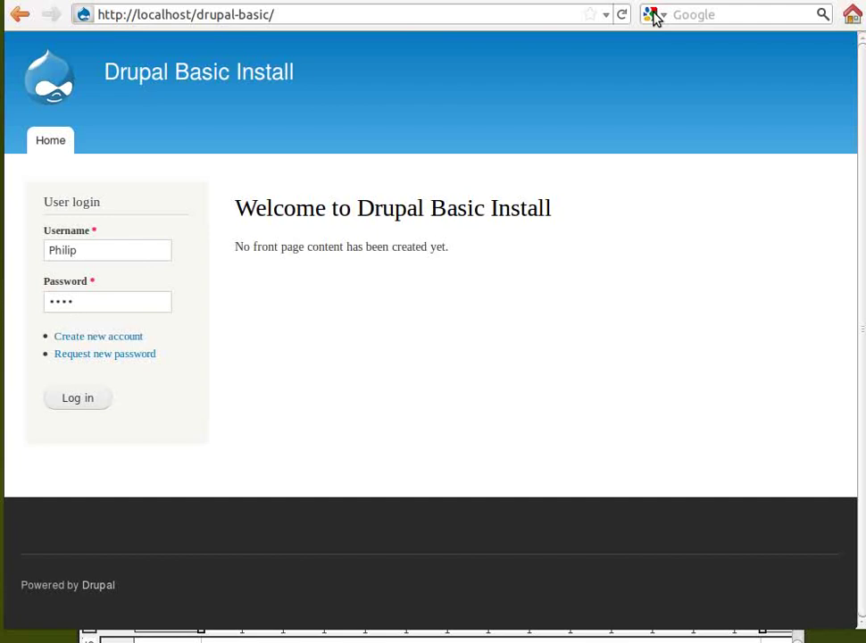
Step: Log in through the front page's User login block on the Drupal Basic Install site
left_click(79, 398)
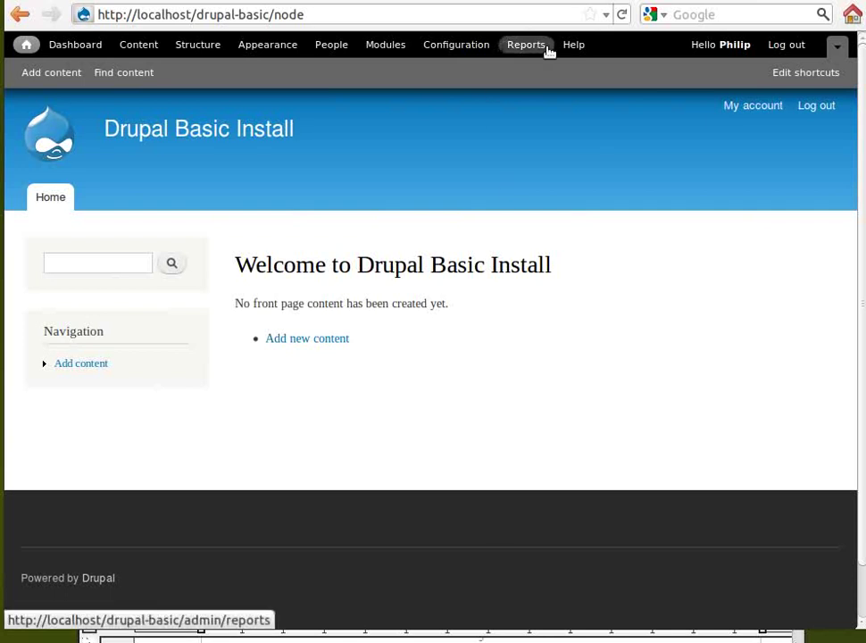
Step: Browse the Help, Reports and Status report pages, then move to Configuration
left_click(574, 46)
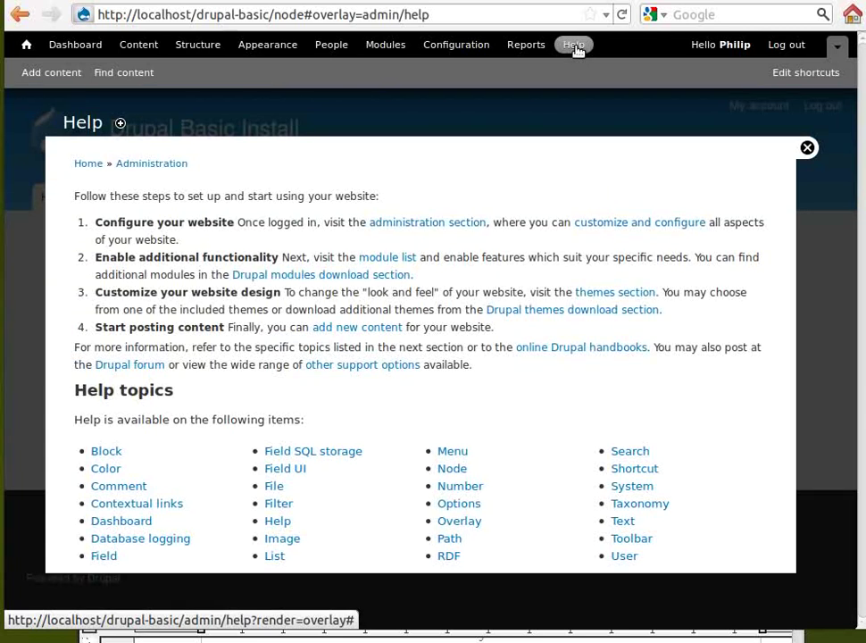
left_click(527, 43)
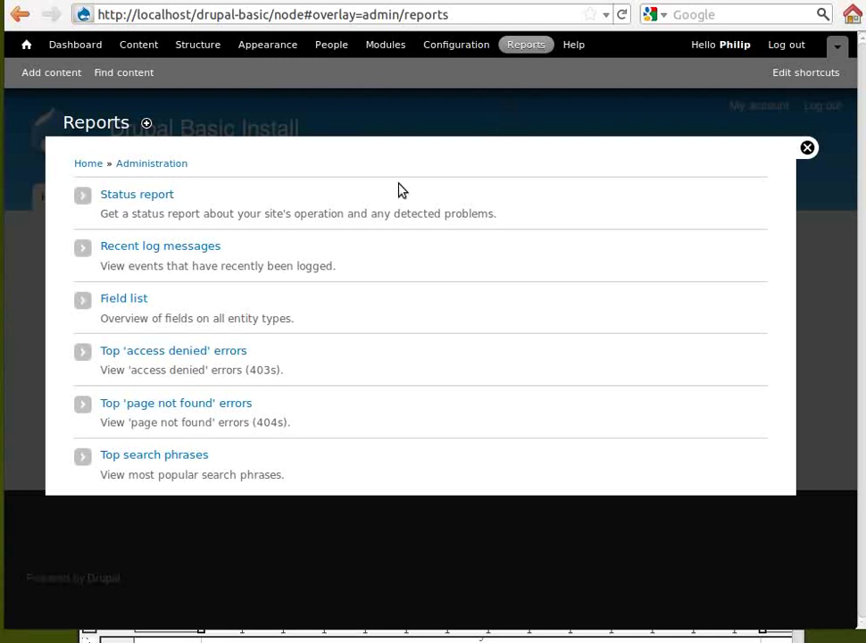
left_click(168, 195)
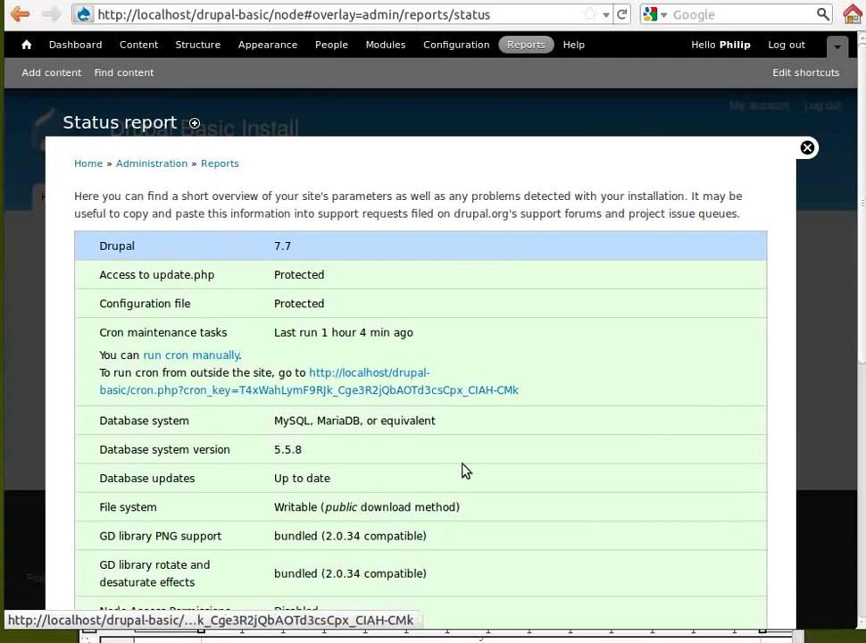
left_click(448, 48)
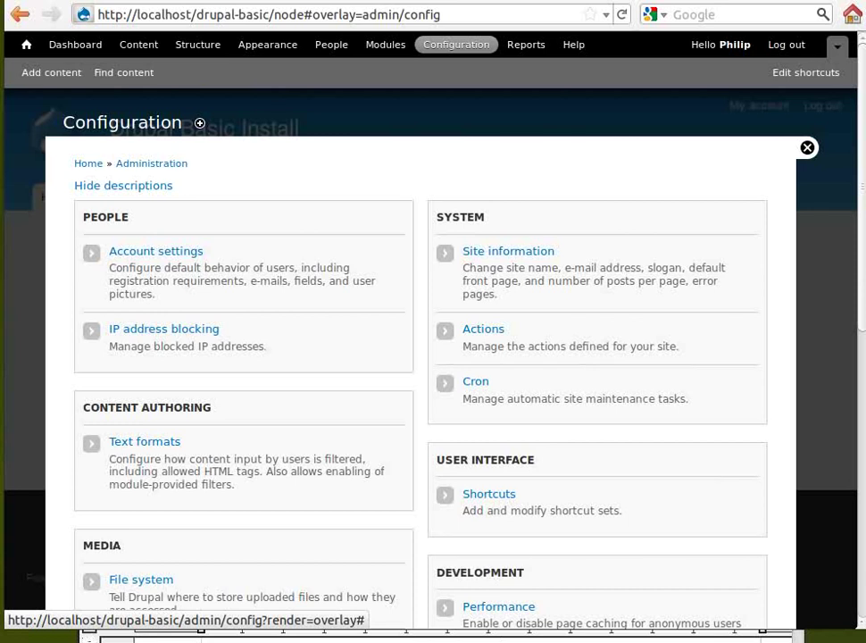
Step: Open the Modules page listing core modules such as Aggregator, Block and Book at 7.7
left_click(390, 43)
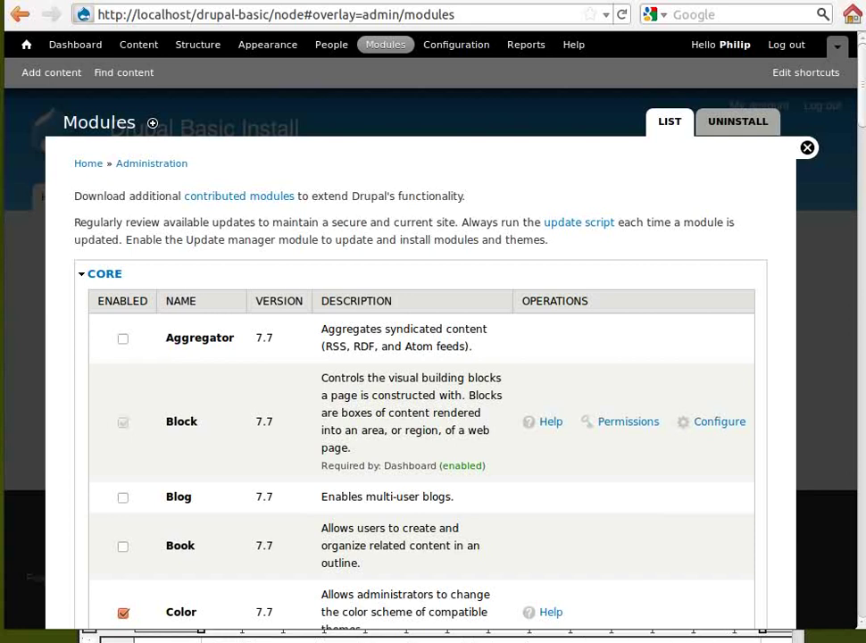
Step: Check the People list, scroll through the empty Add user form, then view Appearance
left_click(346, 46)
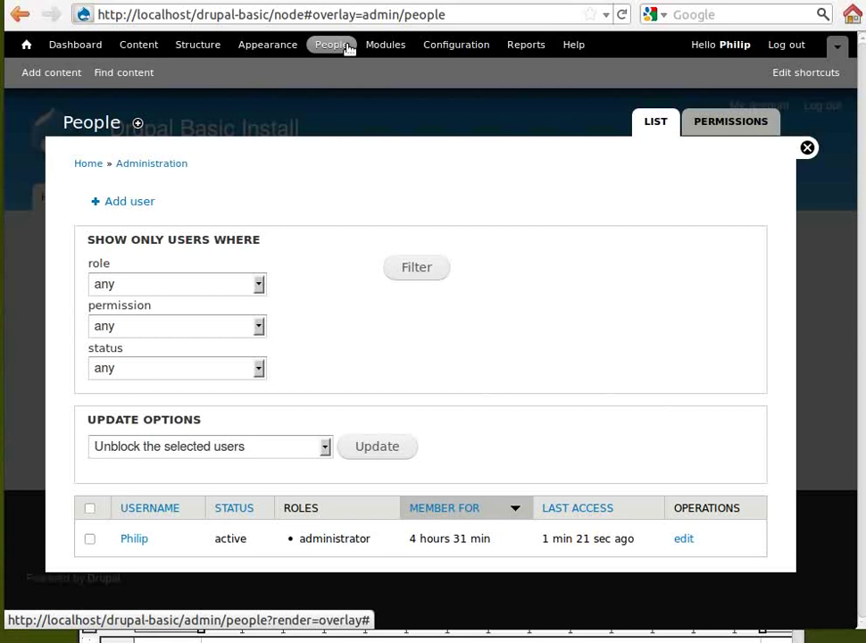
left_click(127, 203)
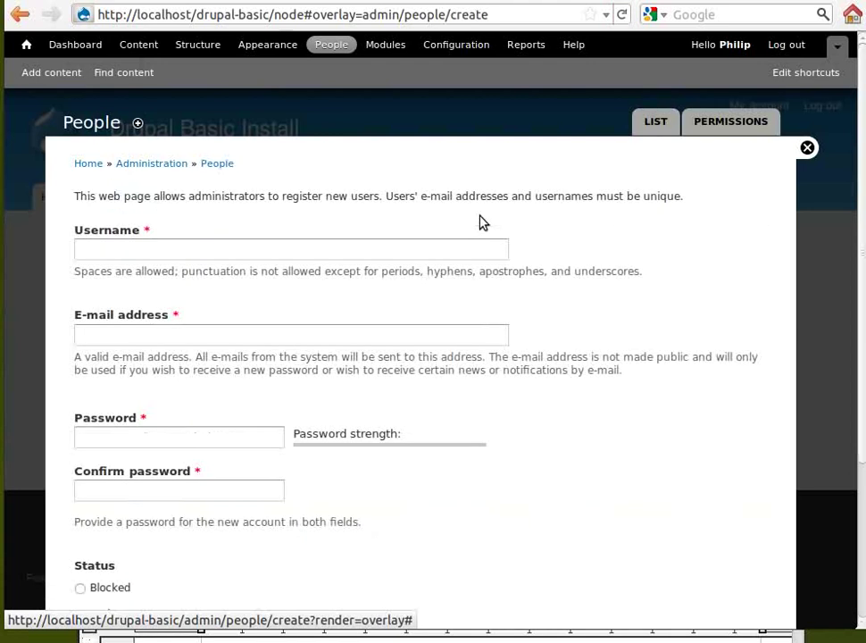
scroll(482, 223, "down", 5)
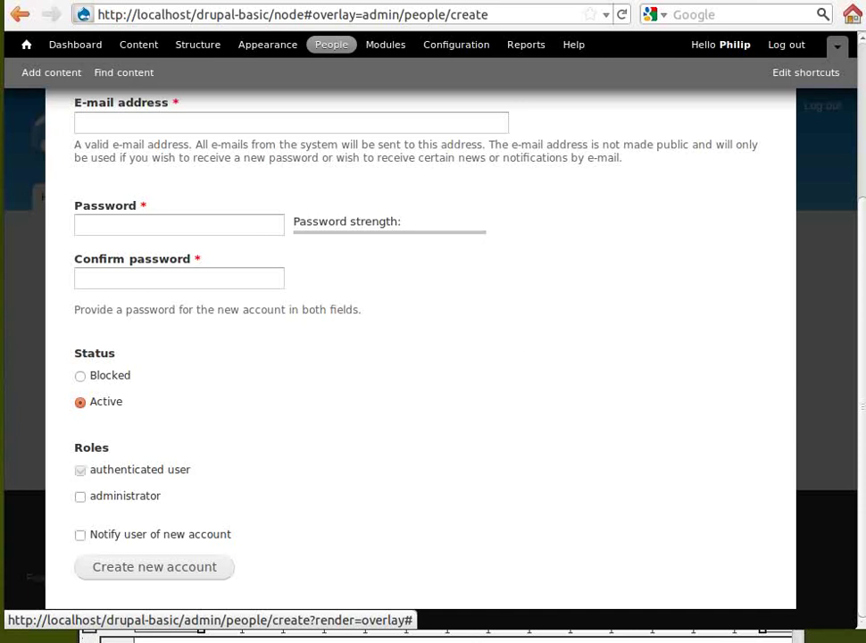
left_click(259, 51)
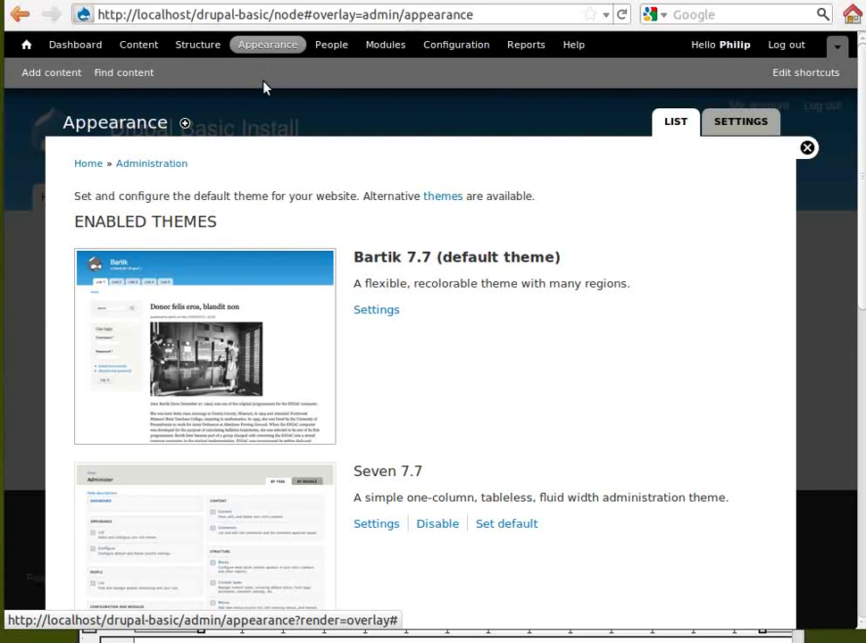
Step: Scroll through the enabled and disabled themes, then go to the Structure section
scroll(550, 332, "down", 3)
scroll(550, 332, "down", 10)
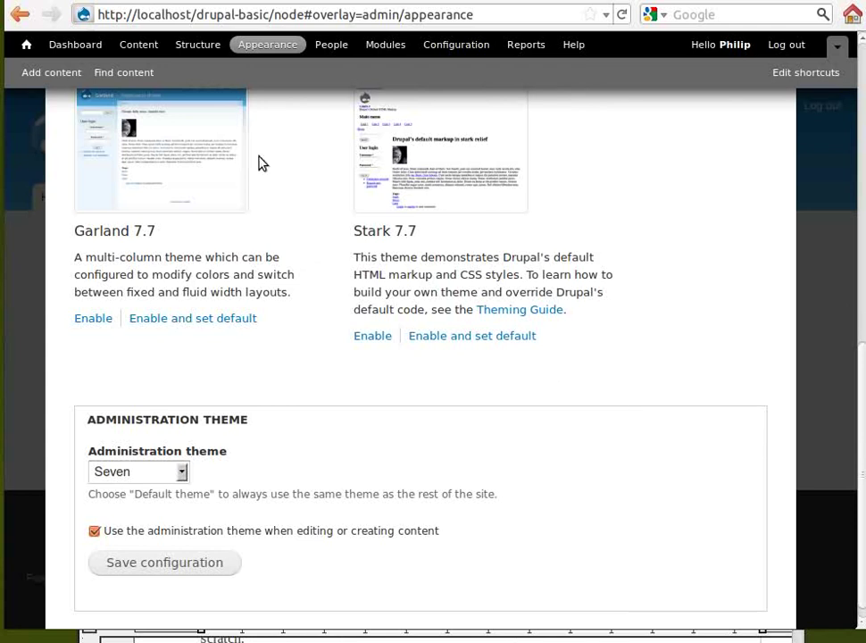
left_click(190, 45)
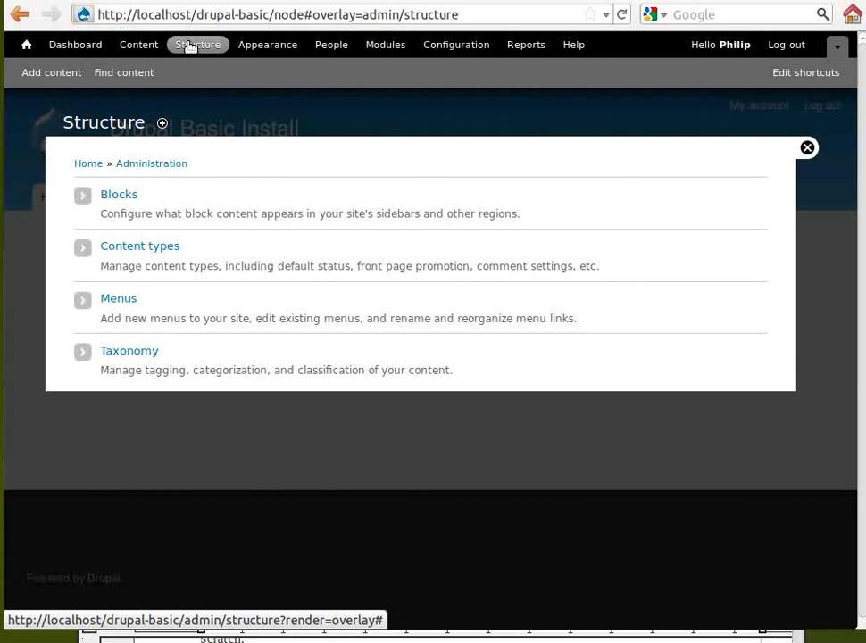
Step: Open Blocks and scroll through Bartik's demonstrated block regions from Header to Footer
left_click(129, 199)
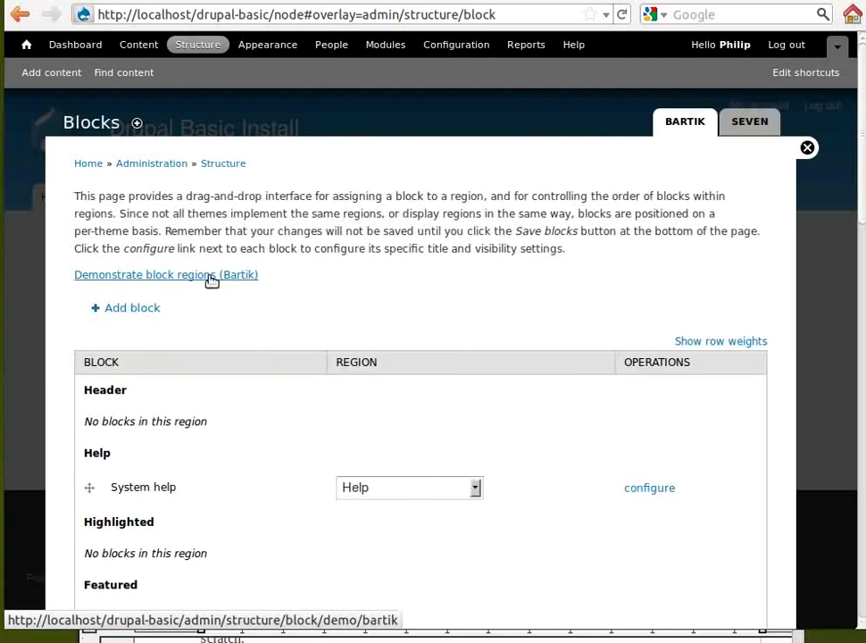
left_click(225, 275)
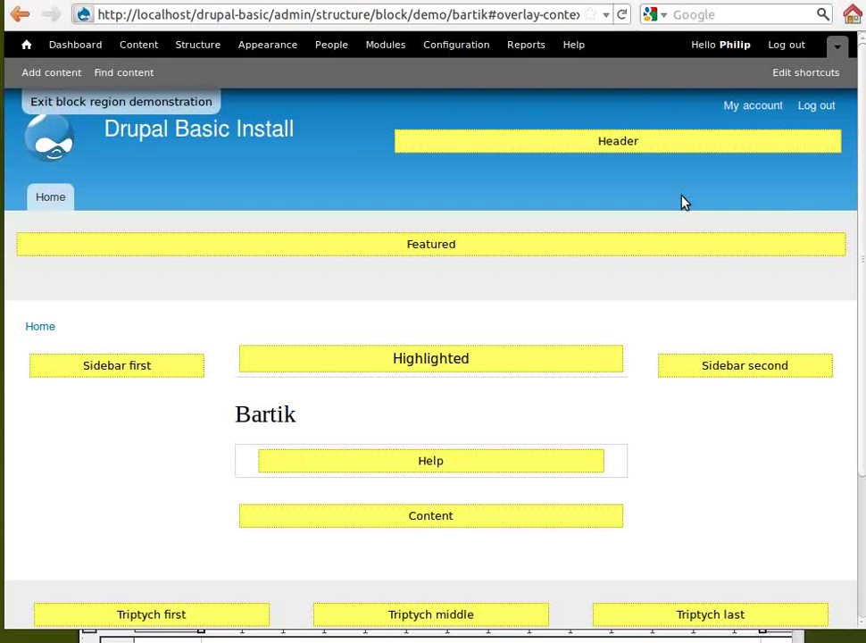
scroll(704, 286, "down", 4)
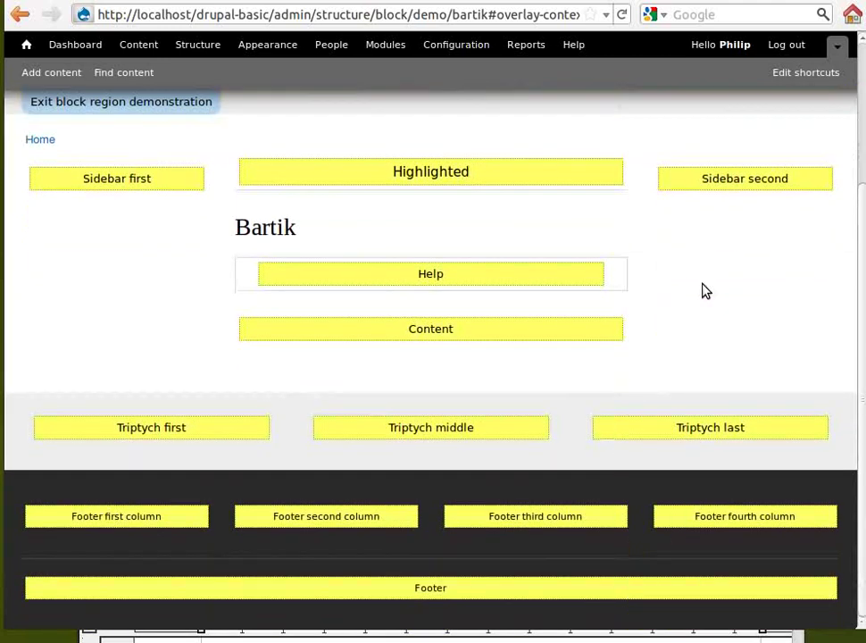
scroll(702, 285, "up", 4)
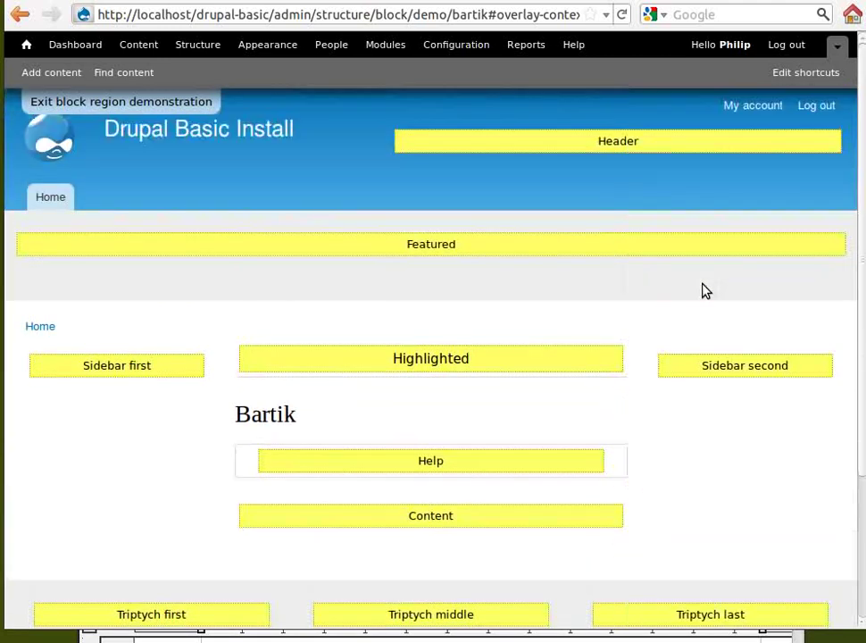
scroll(702, 290, "down", 1)
scroll(701, 291, "up", 1)
Step: View the Menus list under Structure, then the Content listing with no content yet
left_click(207, 54)
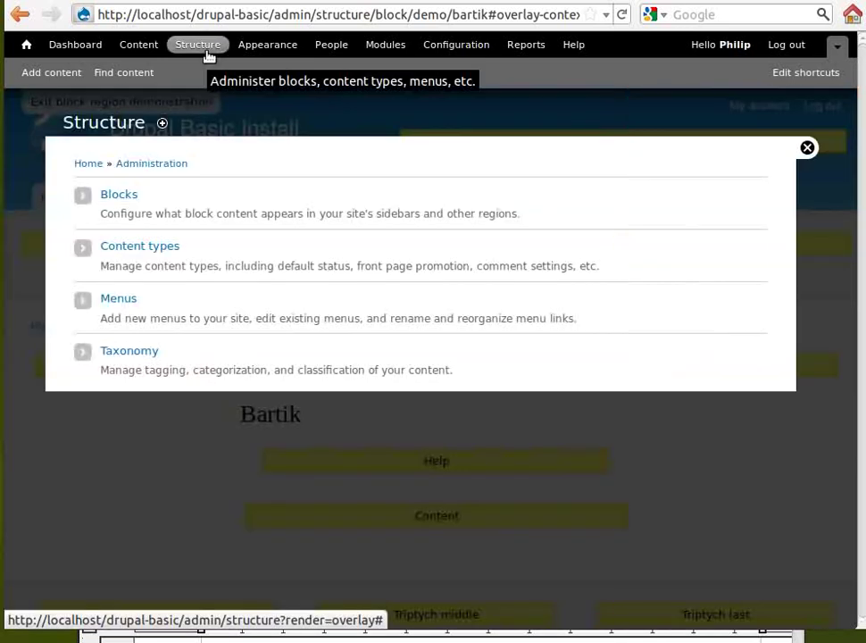
left_click(133, 301)
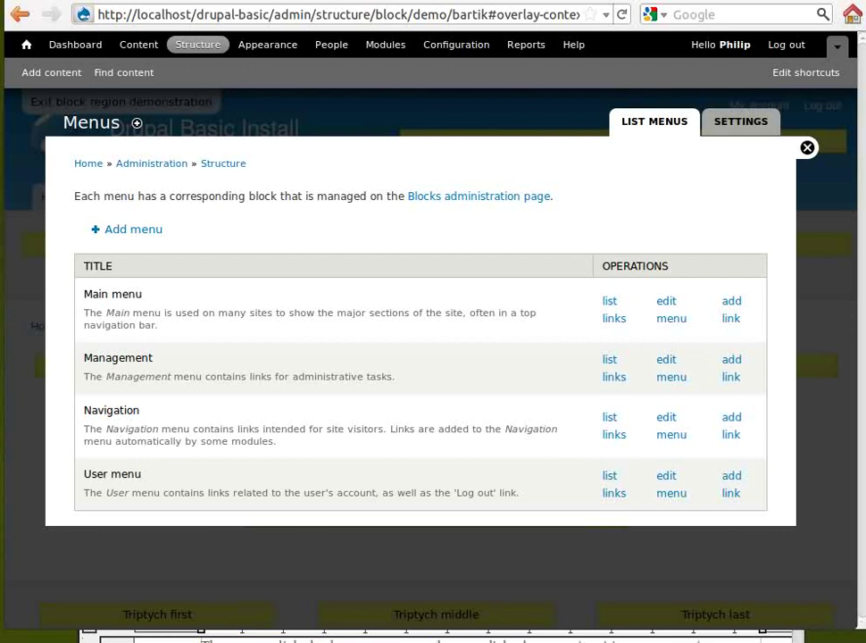
left_click(139, 46)
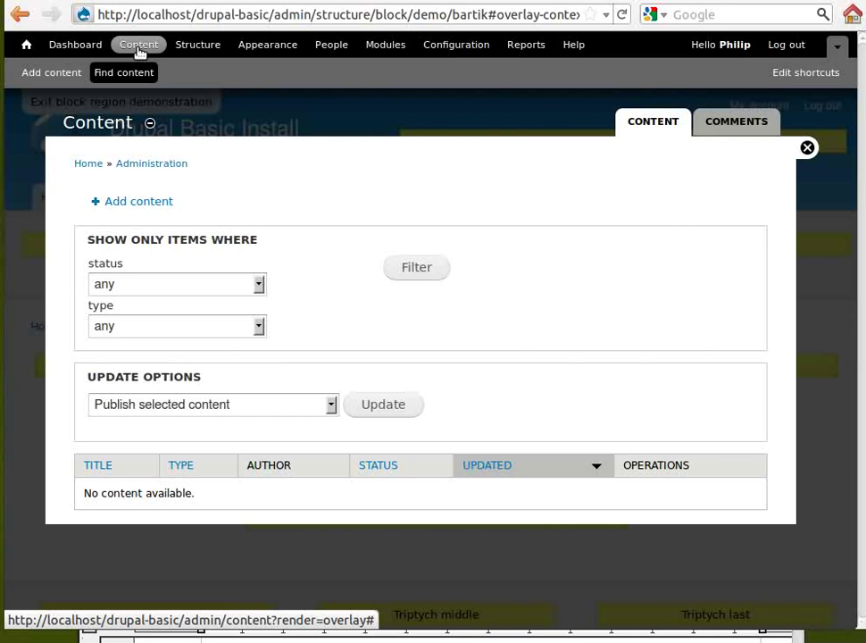
Step: Visit the Dashboard, return to the front page, and reopen the empty Content list
left_click(89, 44)
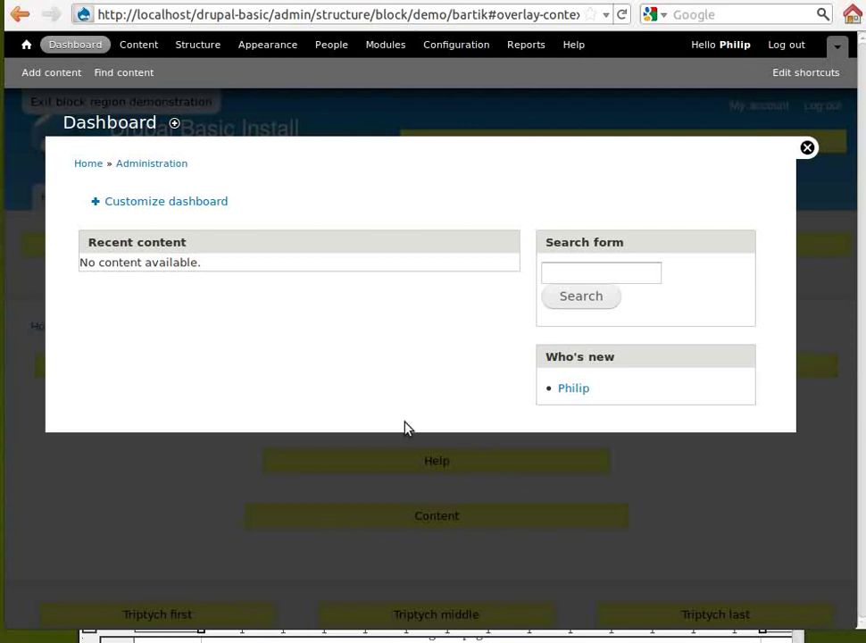
left_click(26, 46)
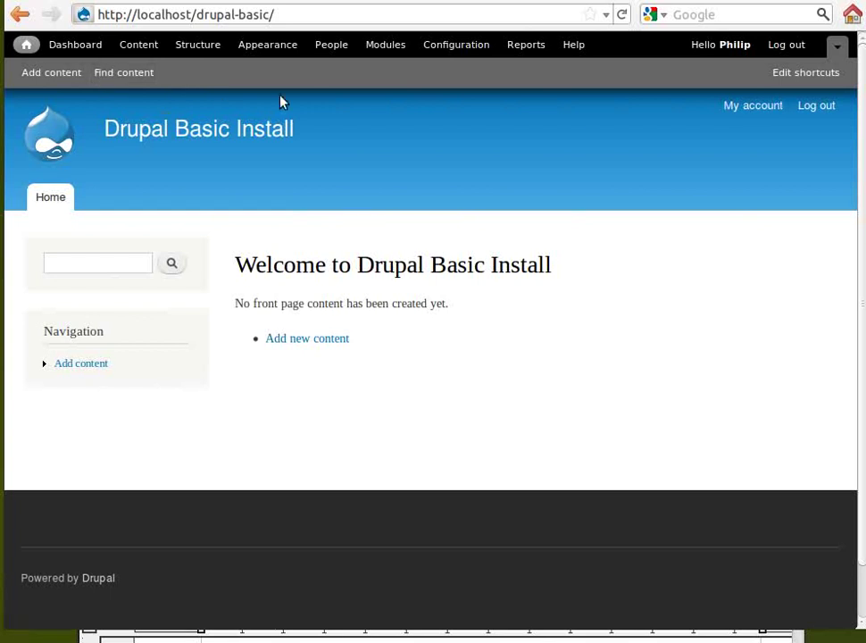
left_click(136, 45)
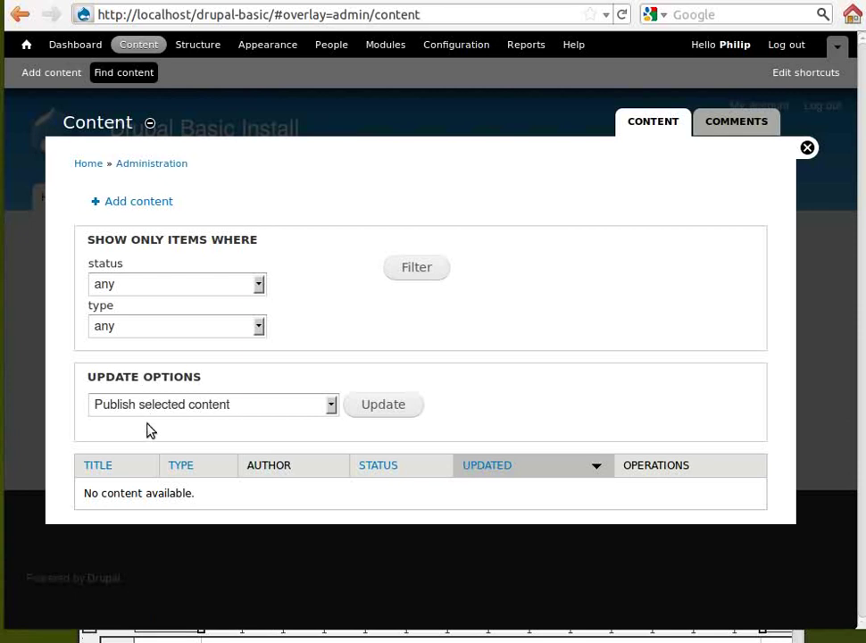
Step: Try the existing Add content and Find content shortcuts
left_click(151, 203)
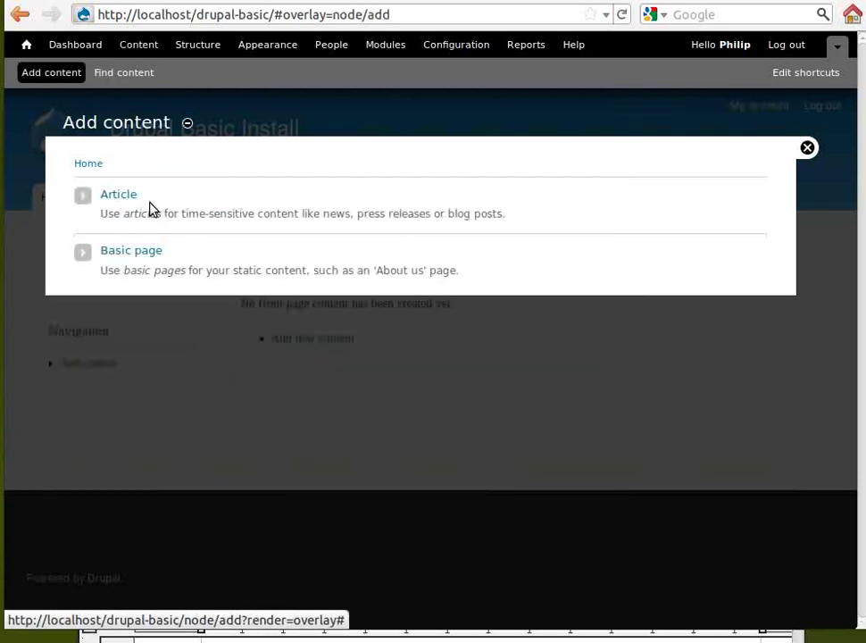
left_click(58, 79)
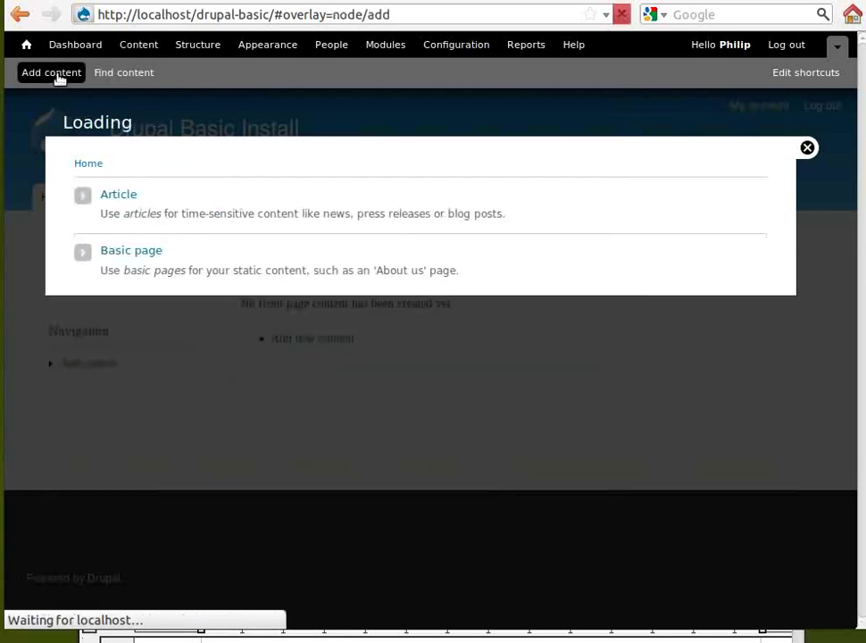
left_click(106, 75)
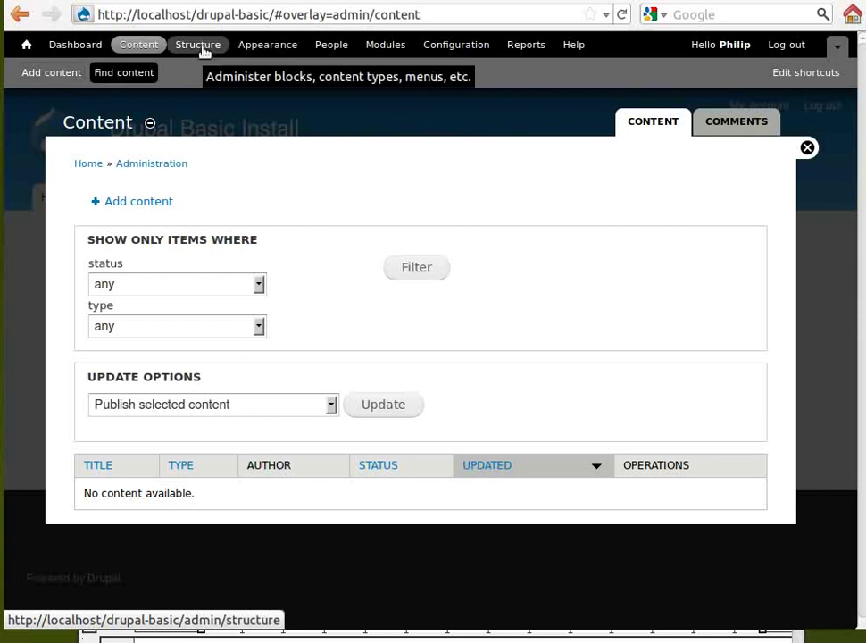
Step: Scroll through the Appearance page's Bartik, Seven, Garland and Stark themes
left_click(251, 45)
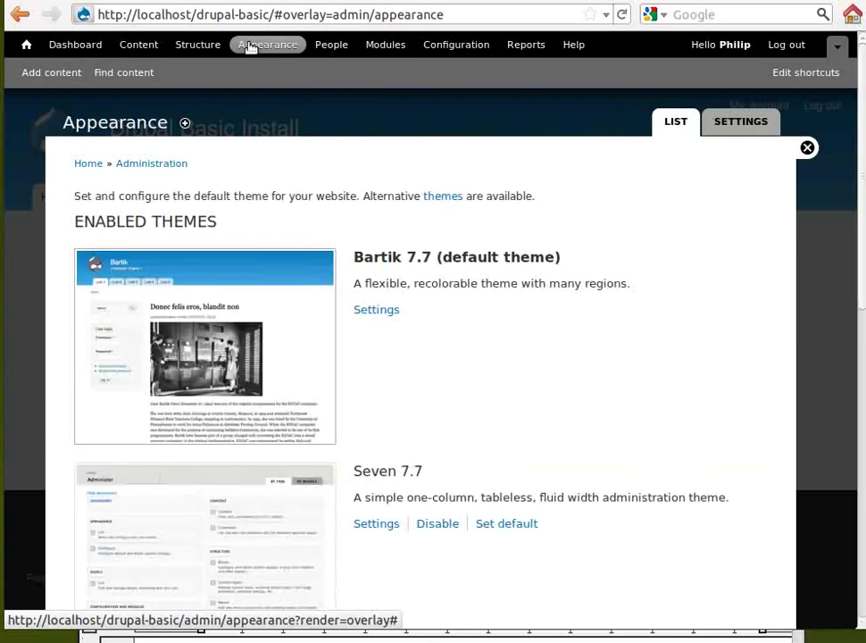
scroll(237, 370, "down", 5)
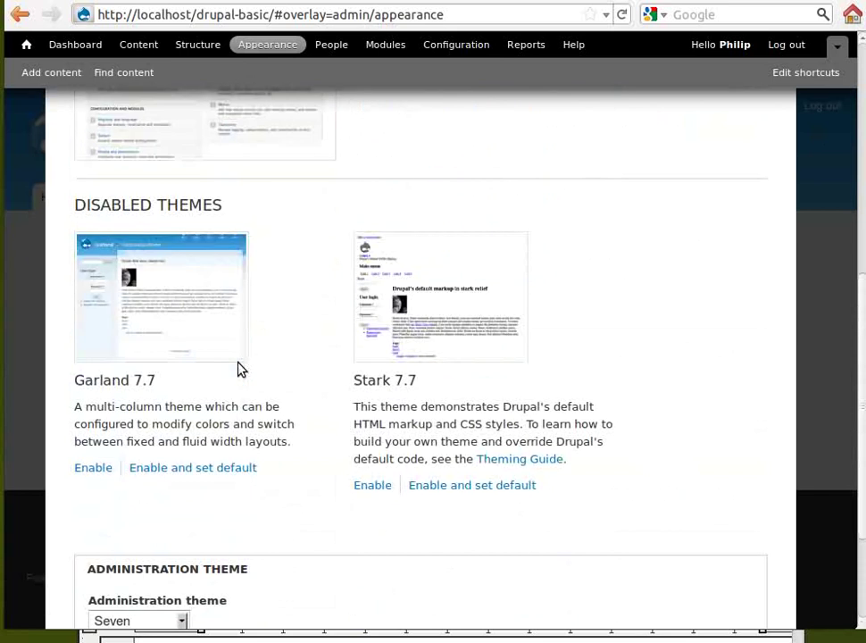
scroll(238, 369, "up", 5)
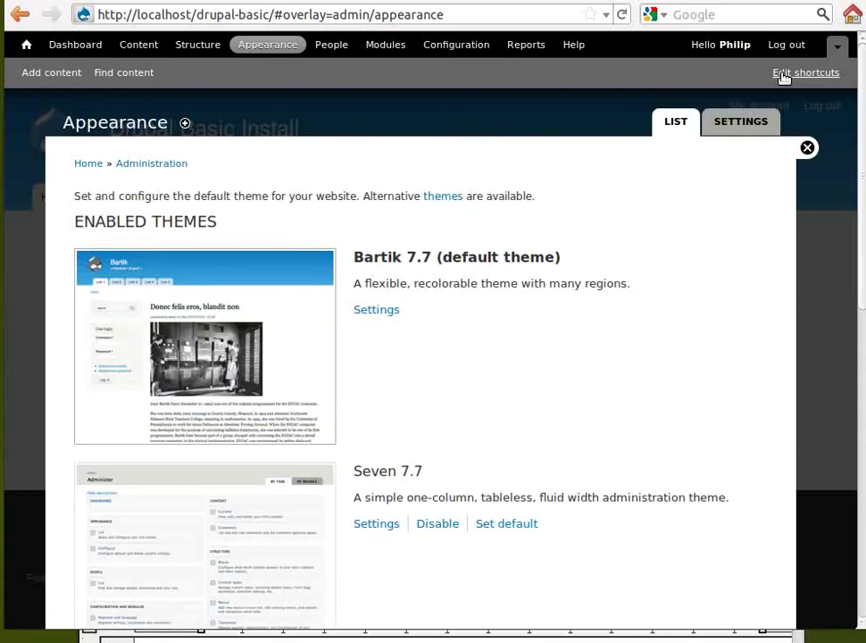
Step: Fill a new Default-set shortcut with path admin/appearance from the notes file and name Themes
left_click(781, 77)
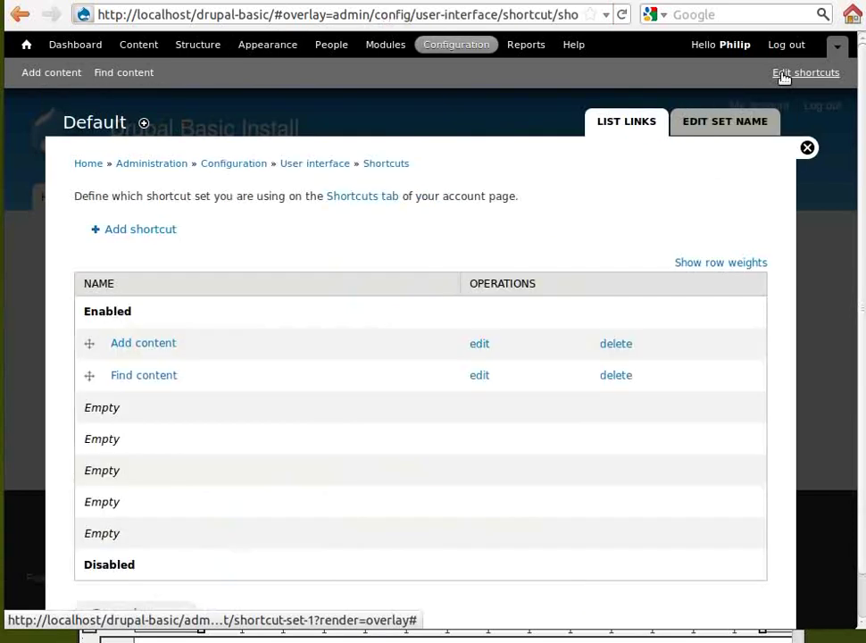
left_click(123, 230)
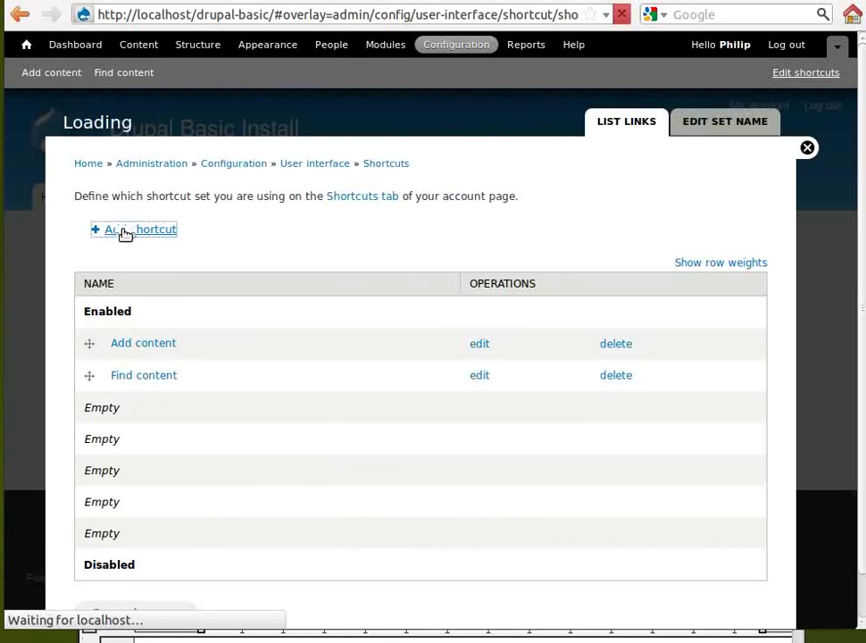
right_click(259, 301)
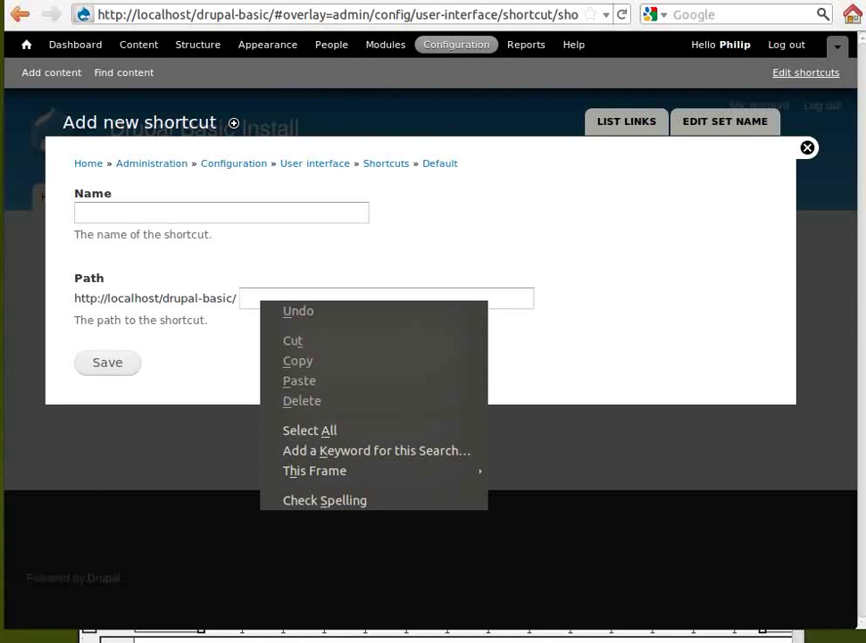
key("Escape")
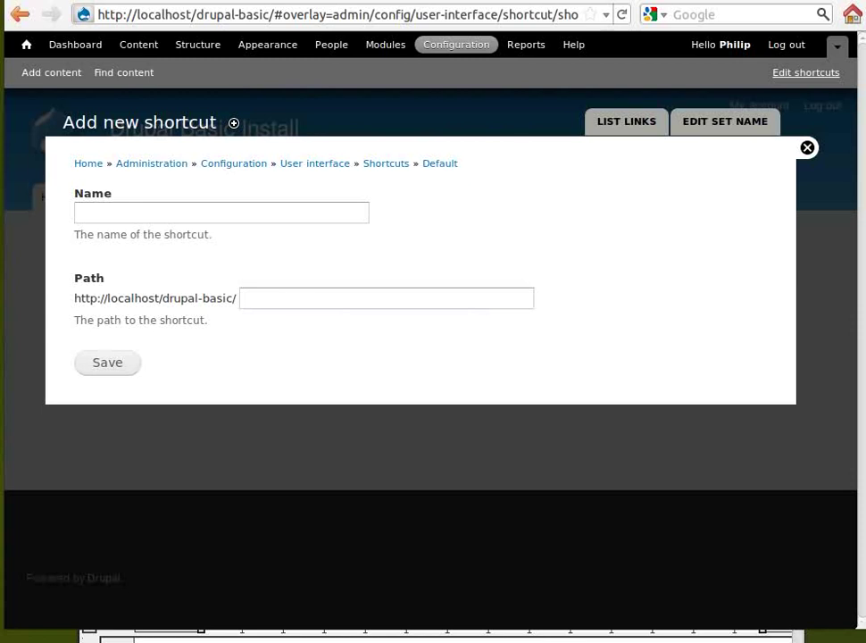
left_click(489, 632)
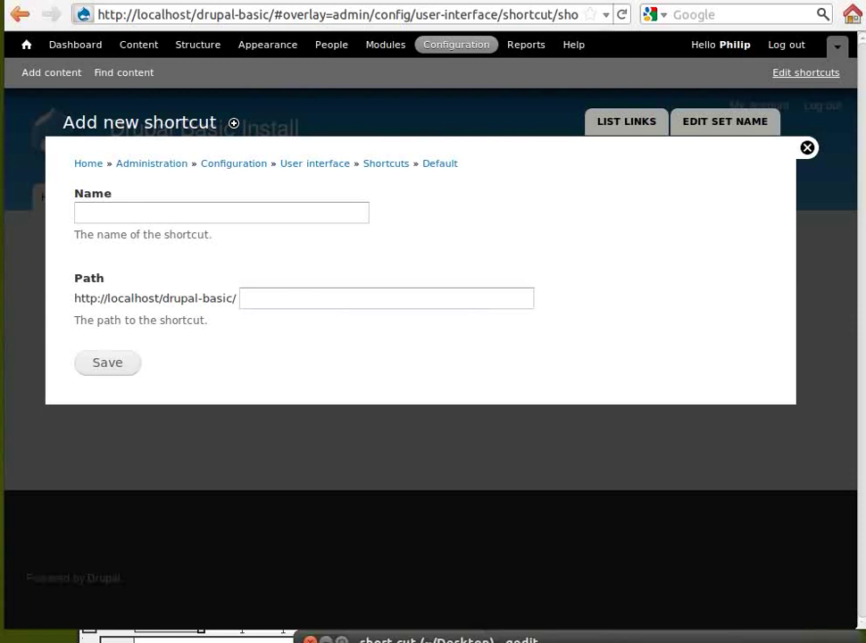
key("shift+F10")
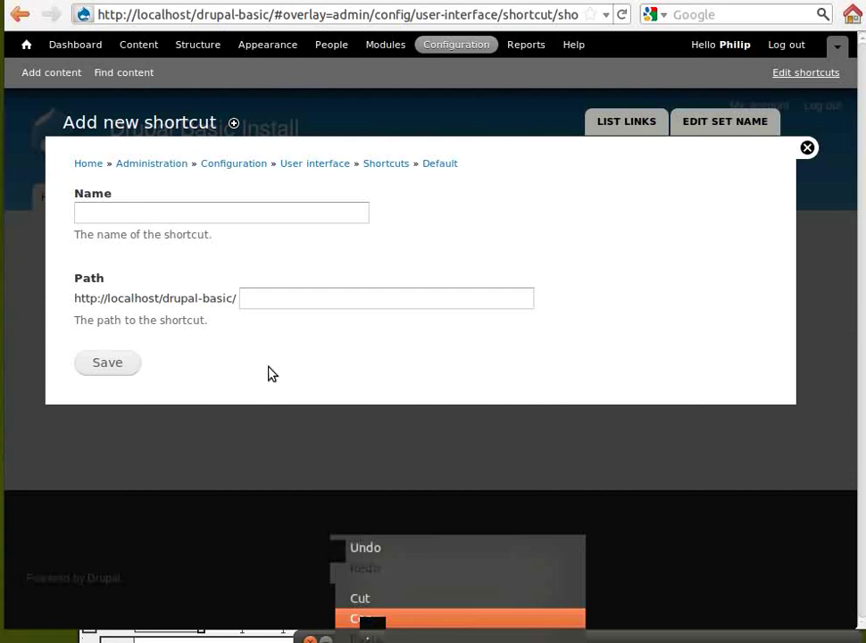
right_click(275, 296)
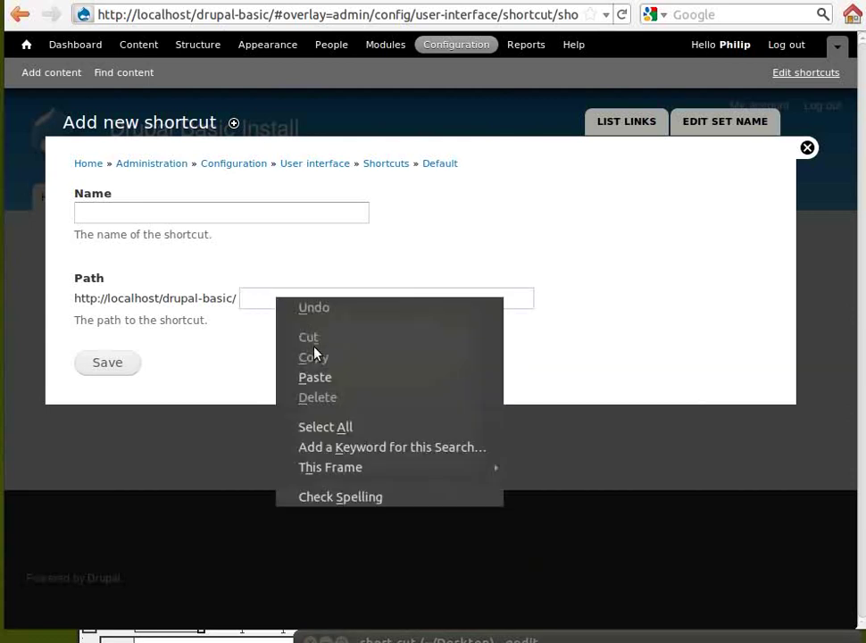
left_click(316, 381)
left_click(239, 212)
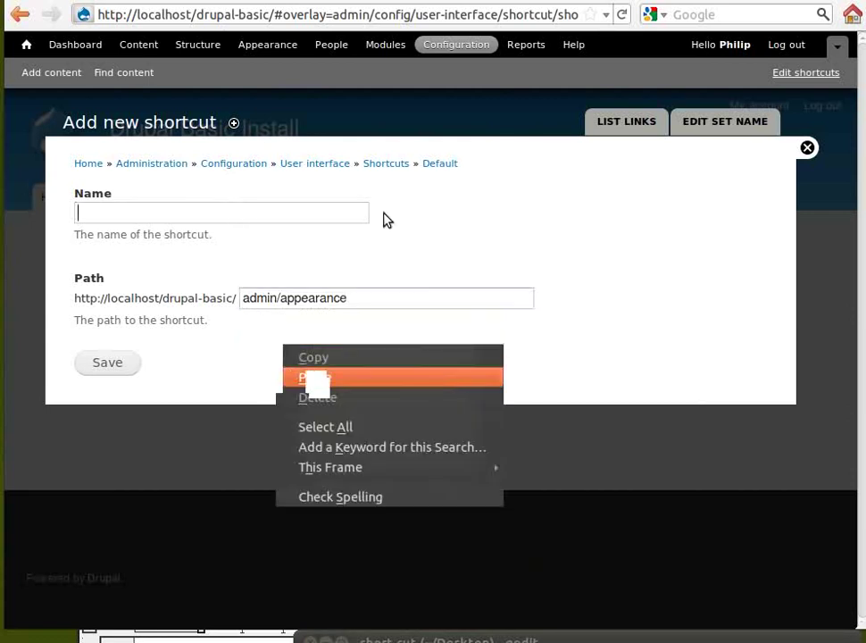
type("Them")
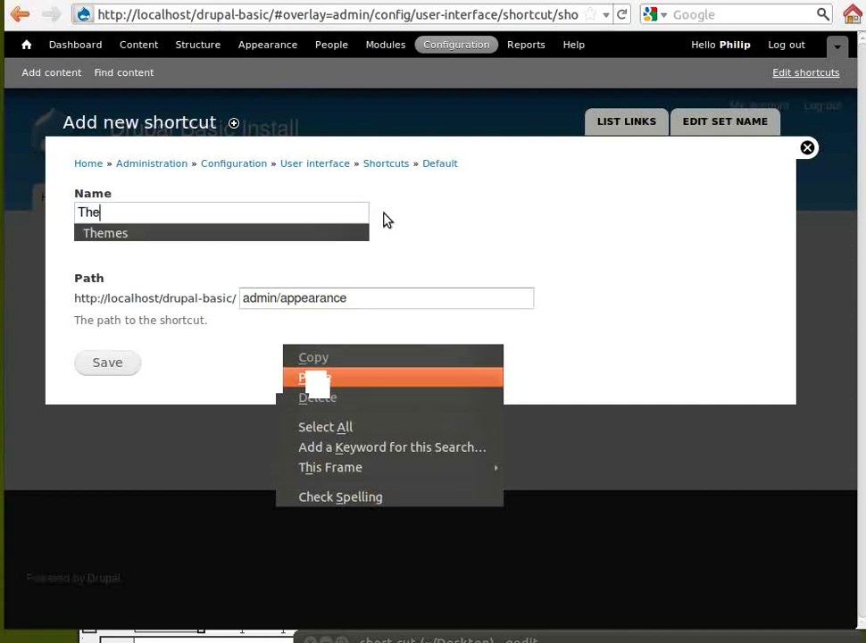
type("es")
Step: Save the new Themes shortcut and check that it appears in the Default shortcut set
left_click(135, 368)
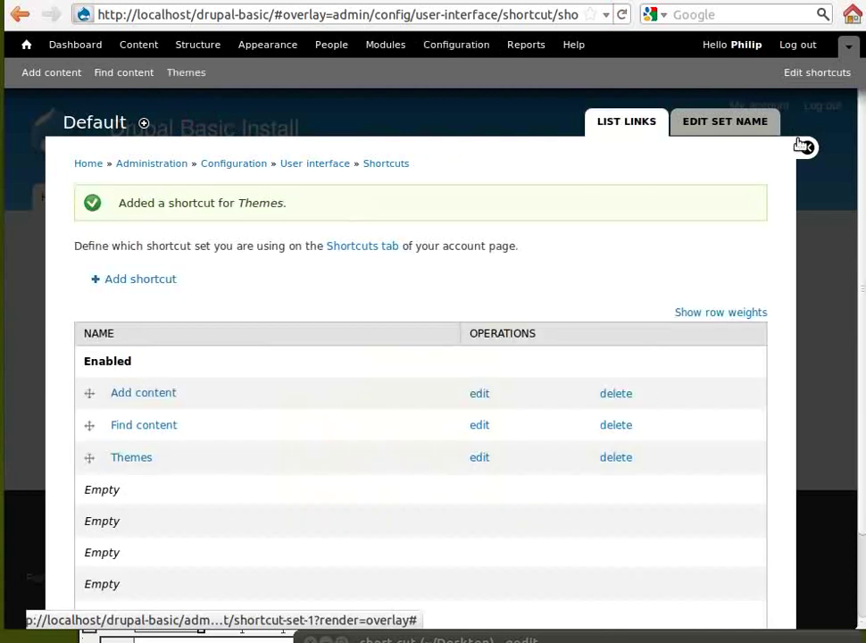
left_click(802, 145)
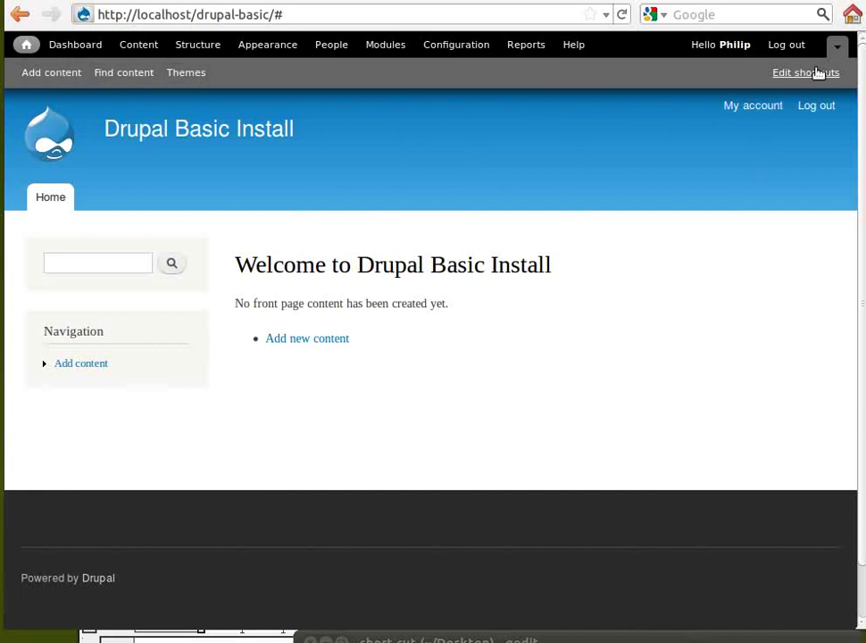
left_click(816, 75)
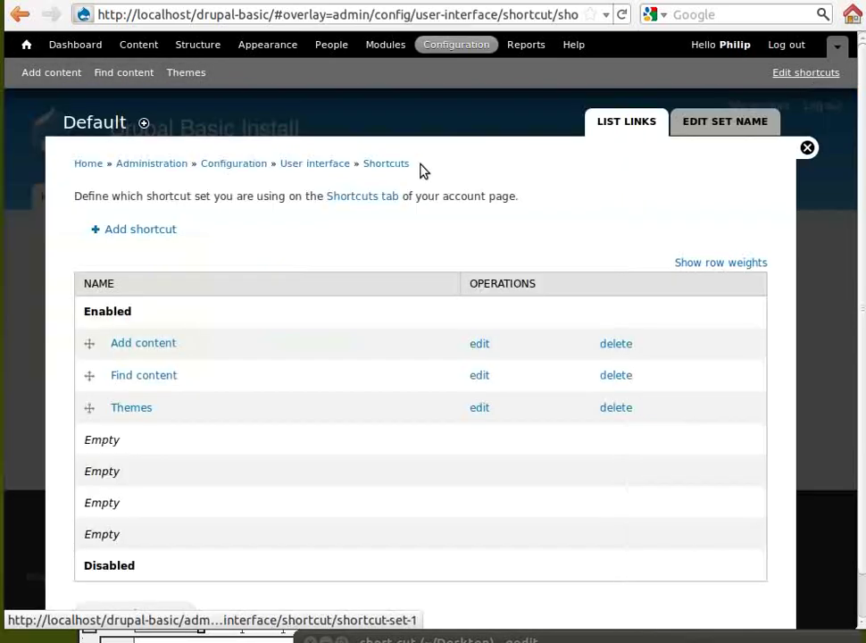
left_click(806, 149)
Step: Use the Themes shortcut in the shortcut bar to reach the Appearance page
left_click(204, 75)
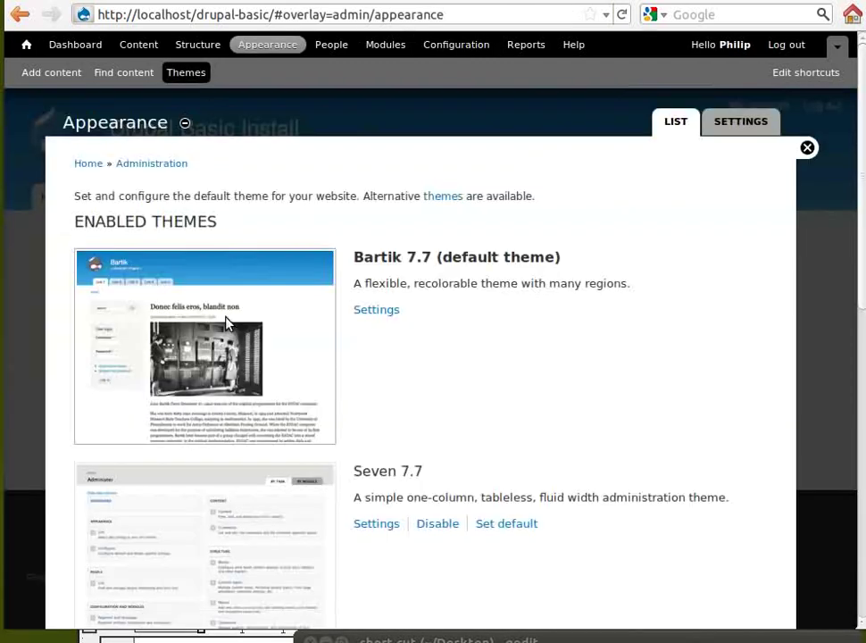
scroll(227, 336, "down", 6)
scroll(227, 337, "up", 6)
Step: Delete the Themes row from the Default shortcut set and confirm, then switch to the Writer notes
left_click(795, 76)
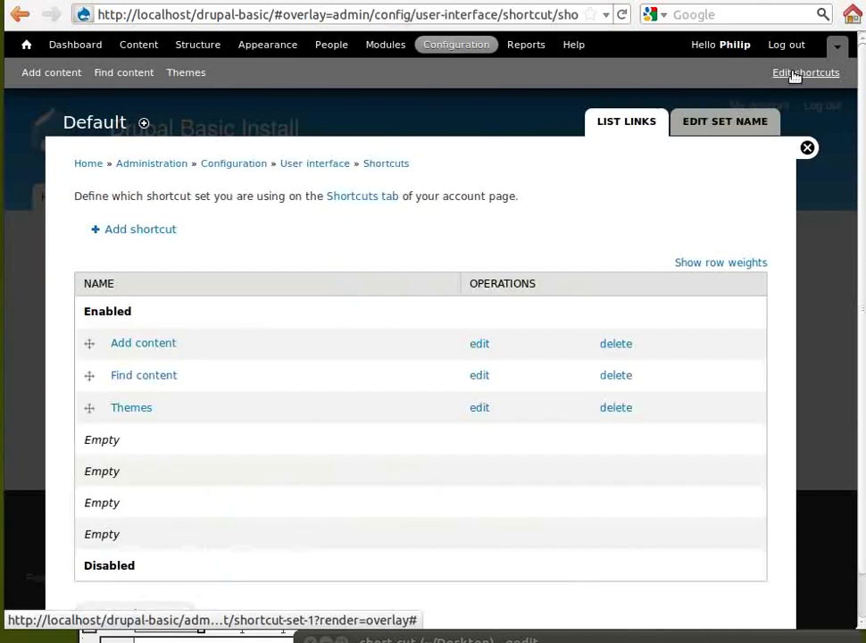
left_click(622, 411)
left_click(111, 219)
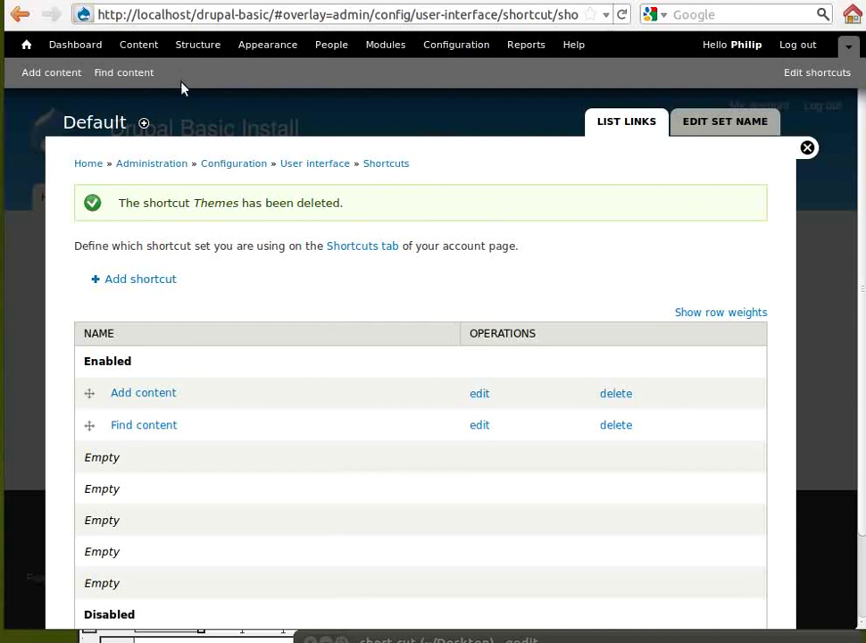
key("alt+Tab")
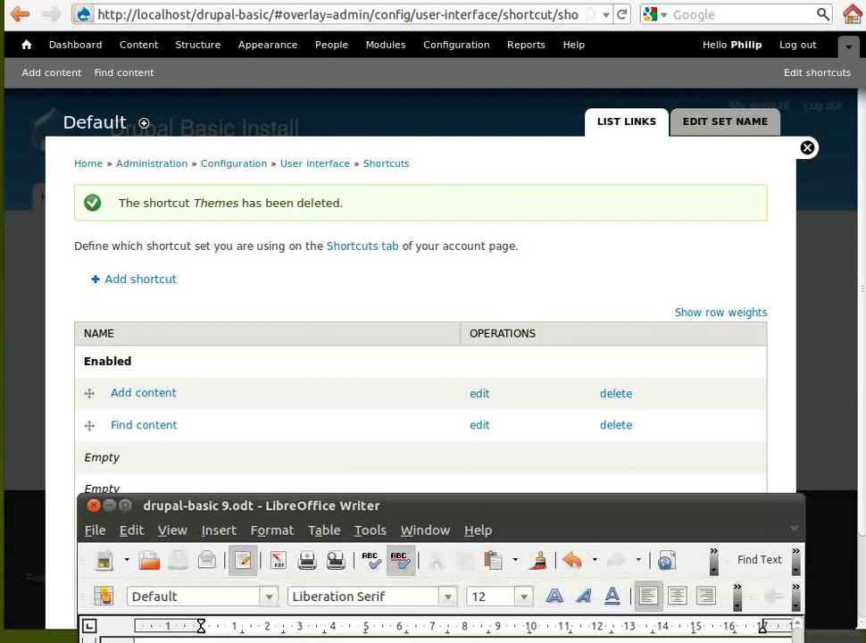
Step: Return from the LibreOffice Writer notes to Firefox showing the two remaining shortcuts
key("alt+Tab")
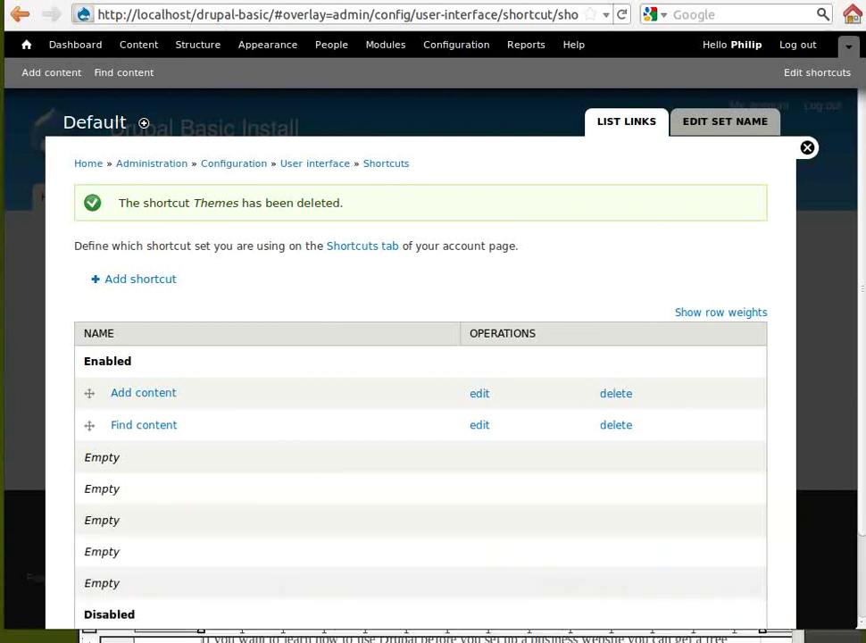